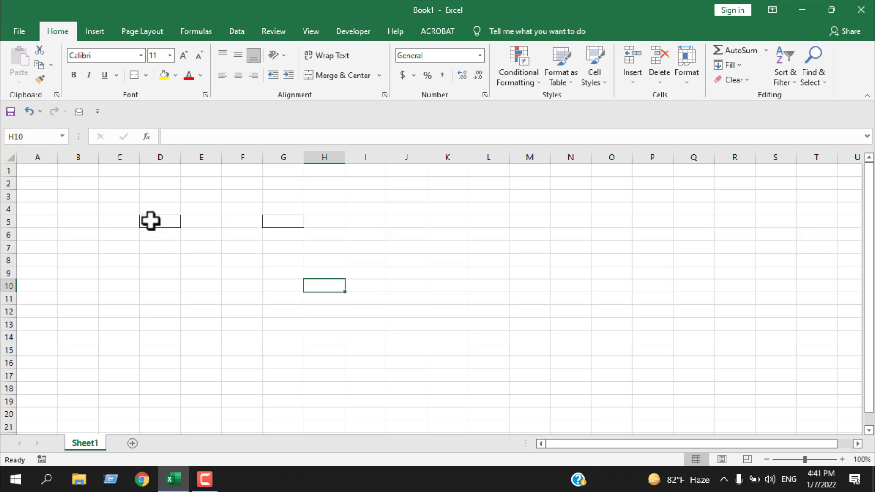
Enter 343 in D5 and 3434 in G5.
left_click(150, 221)
type("343")
left_click(283, 228)
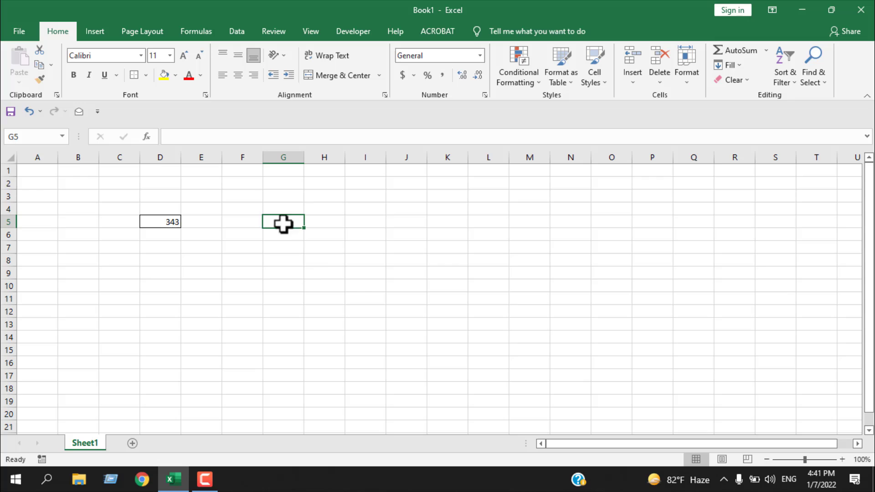
type("3434")
left_click(316, 273)
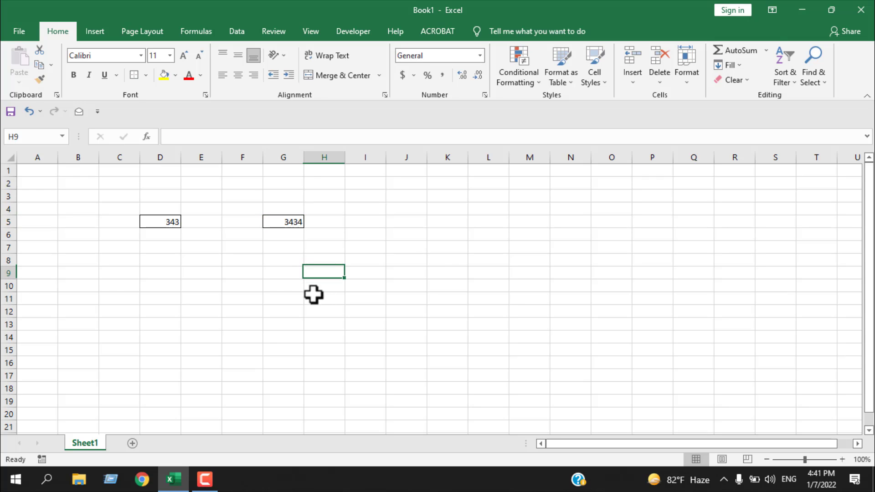
left_click(168, 222)
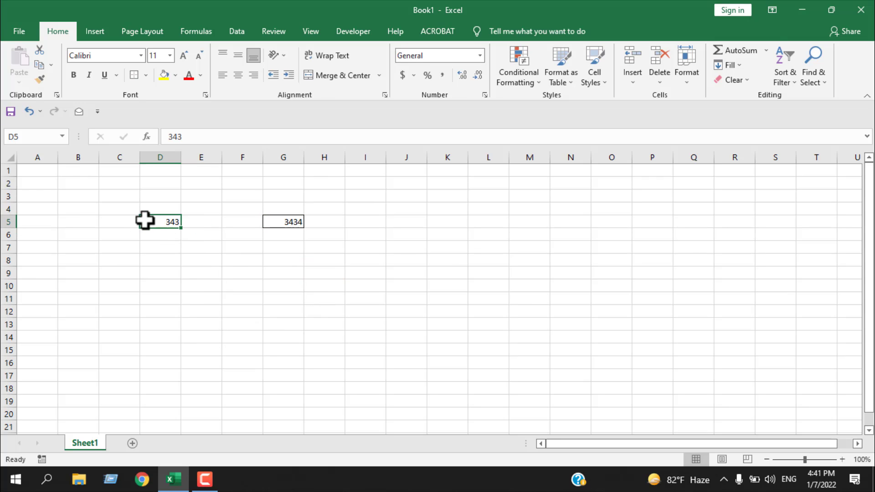
Fill column D cells above and below D5 with filler text such as fd, fdf, dfdf, f and df.
left_click_drag(162, 179, 162, 191)
type("fd")
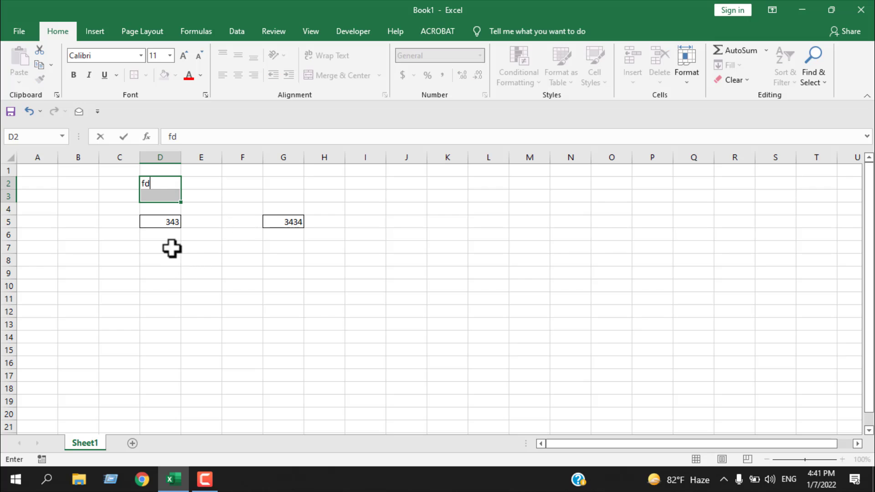
key("Return")
type("fdf")
left_click(164, 247)
type("dfdf")
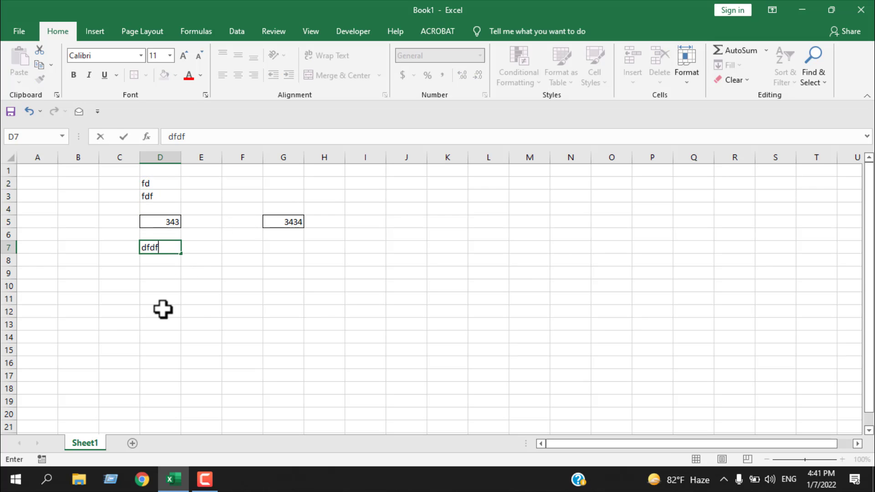
left_click(164, 310)
type("dfdf")
left_click(164, 285)
type("f")
left_click(160, 270)
type("df")
left_click(158, 260)
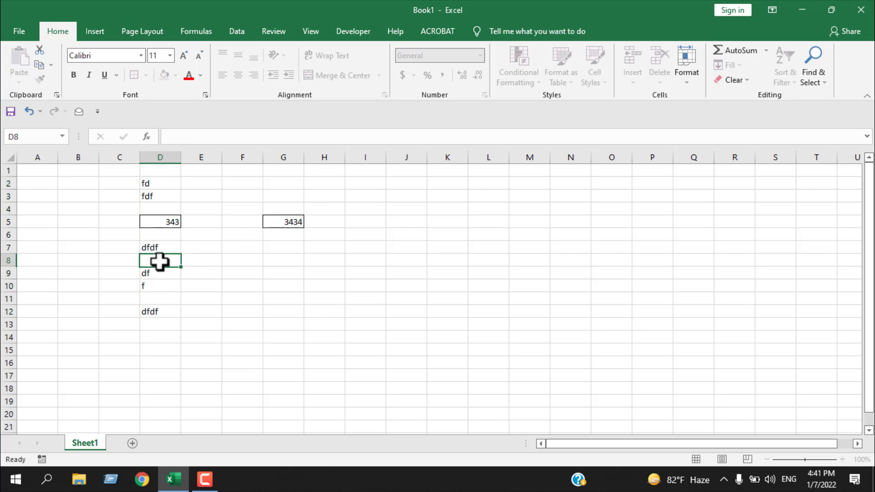
Type filler text (d, dfd, df) into row 5 cells around D5, then re-enter 3434 in G5.
left_click(70, 232)
type("d")
left_click(26, 220)
type("dfd")
left_click(78, 222)
type("d")
left_click(350, 223)
type("df")
left_click(401, 222)
type("df")
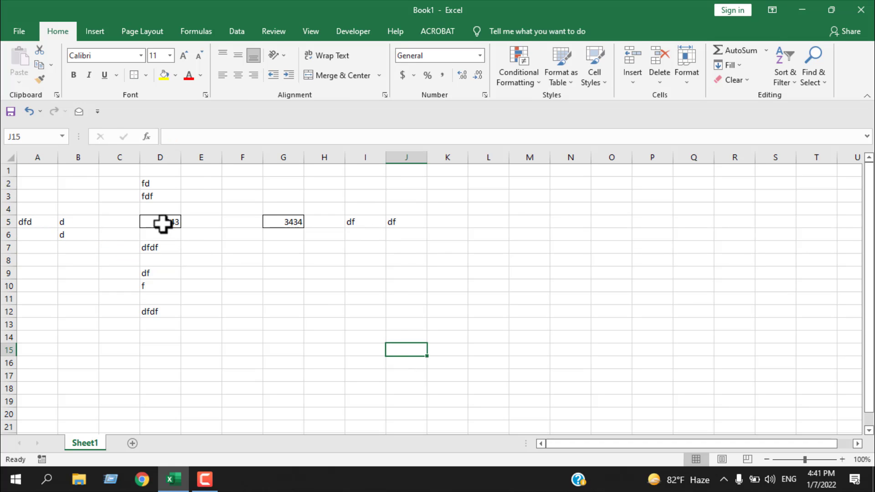
left_click(149, 222)
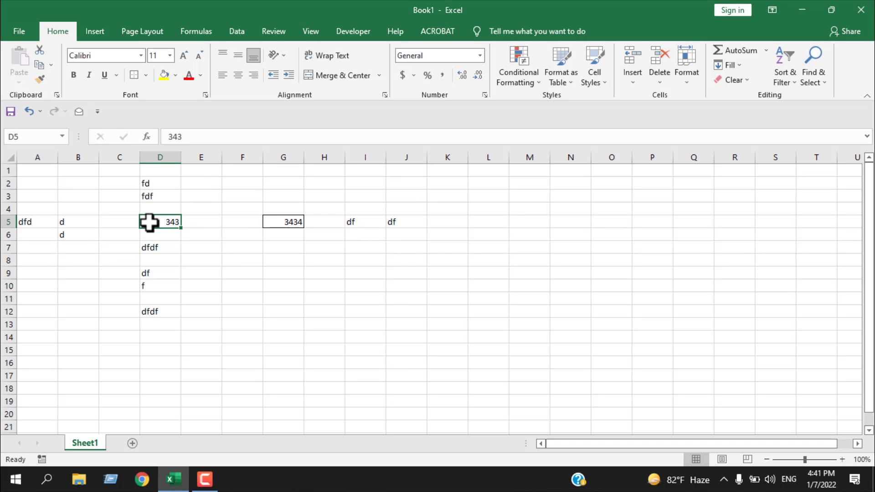
left_click(290, 224)
type("3434")
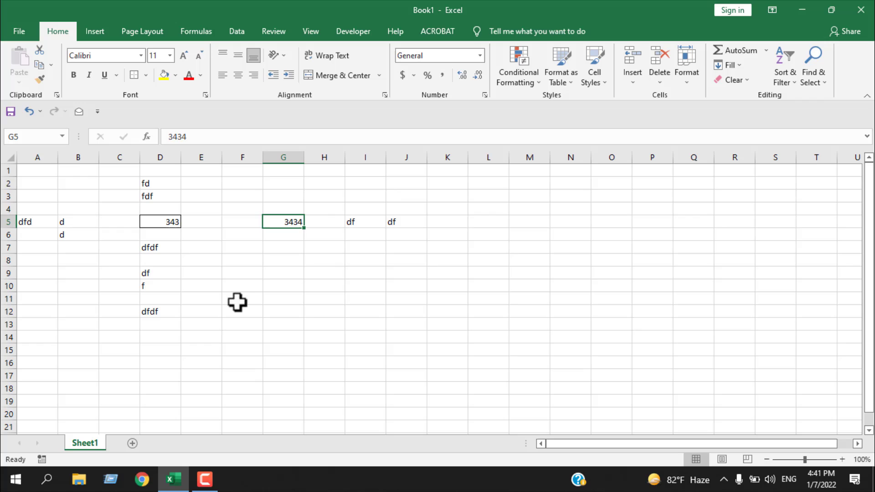
Set D5's font colour to White so 343 looks blank but remains in the cell.
left_click(319, 325)
left_click(157, 225)
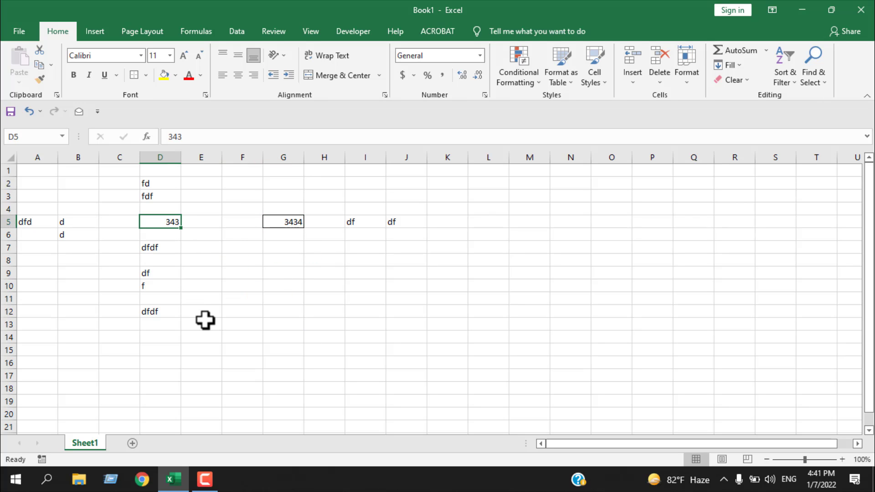
left_click(200, 74)
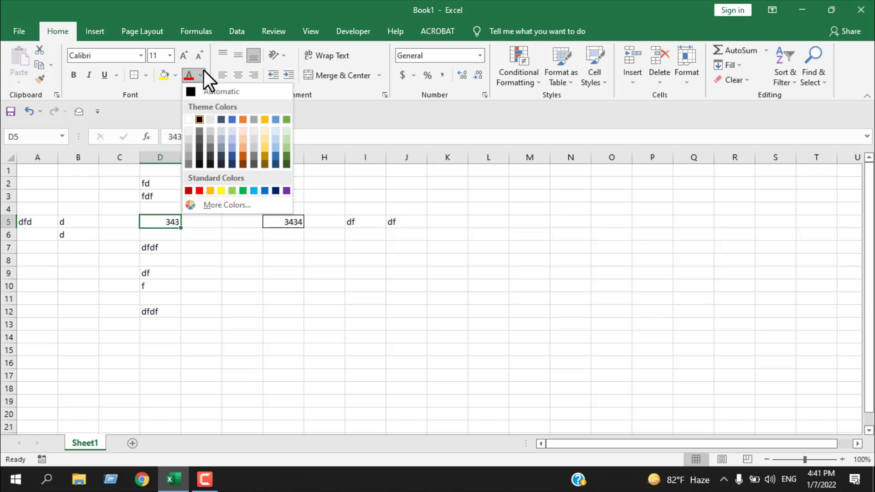
left_click(188, 118)
left_click(231, 339)
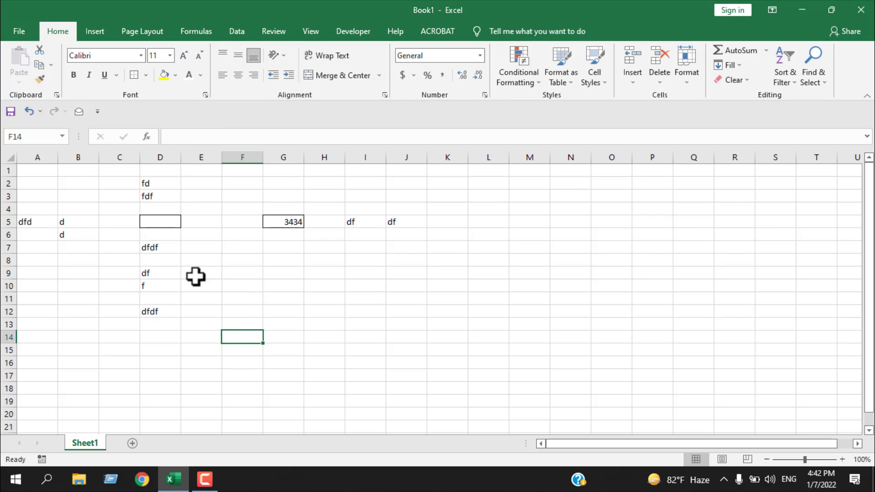
left_click(161, 223)
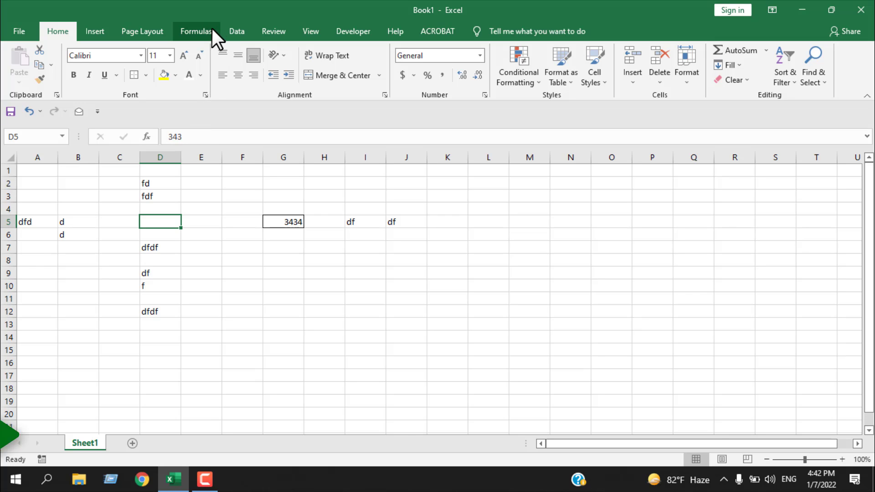
Turn the Formula Bar off and back on, then reselect D5 to see 343 there.
left_click(306, 32)
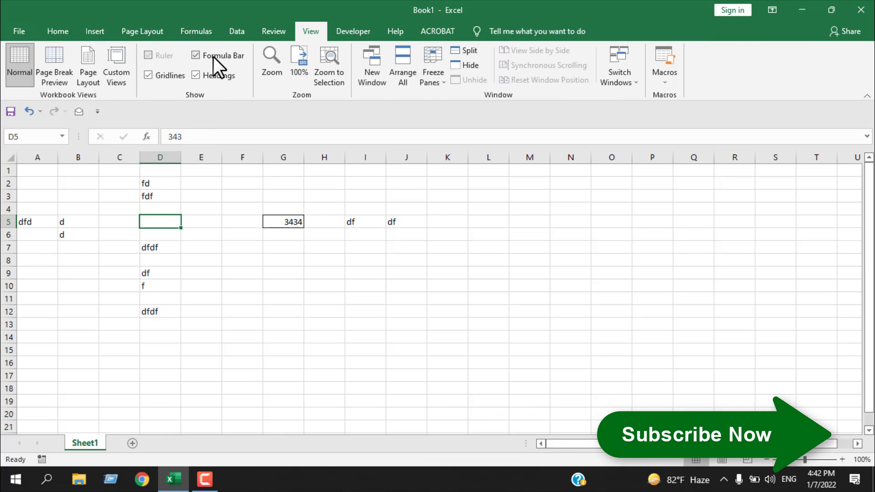
left_click(196, 56)
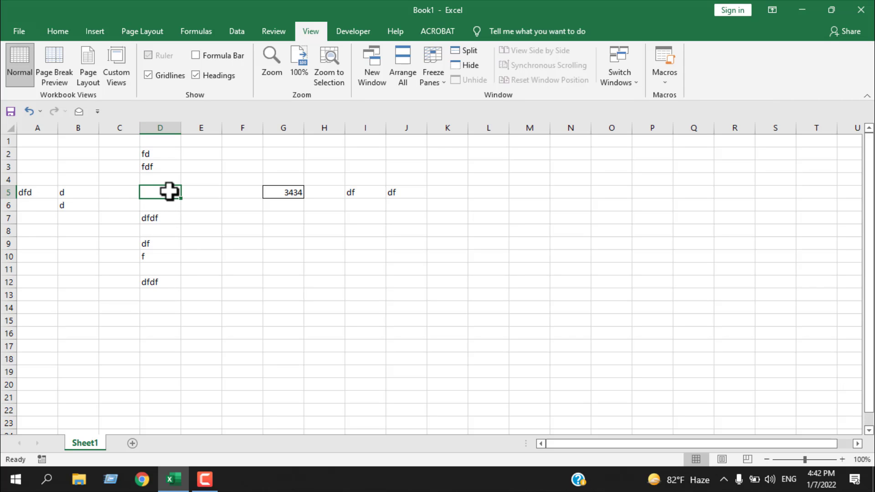
left_click(196, 55)
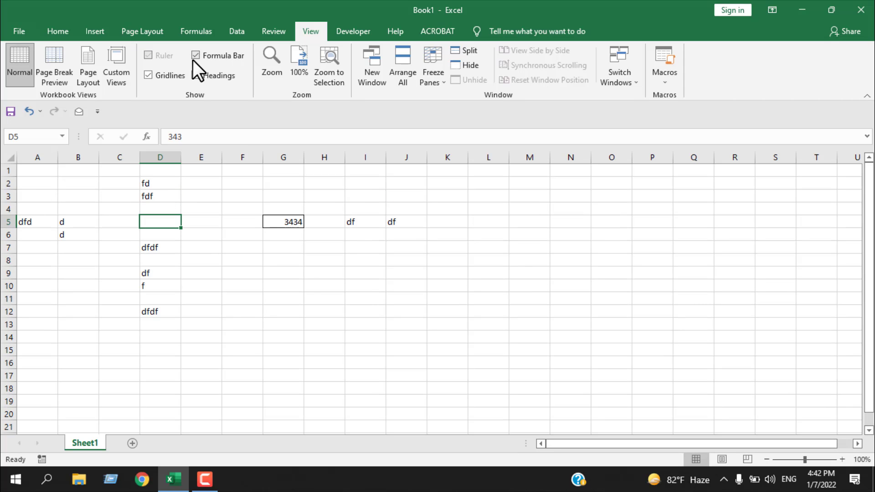
left_click(280, 277)
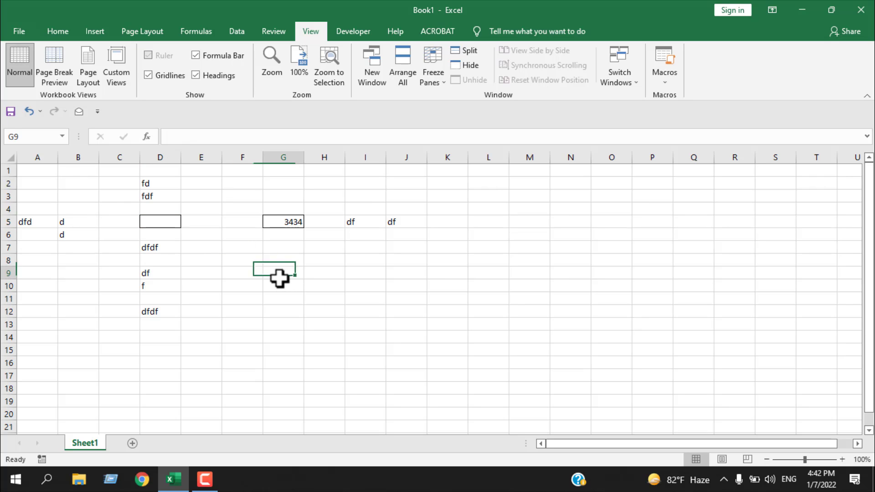
left_click(160, 223)
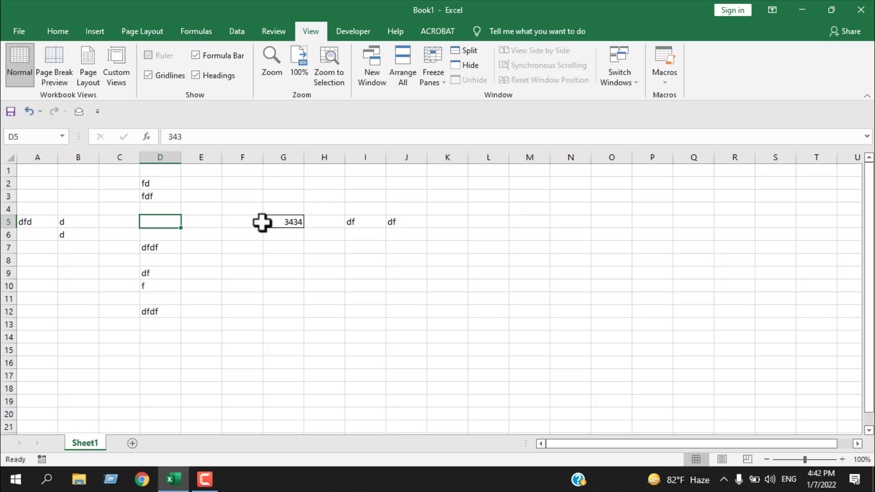
Replace G5's General number format with the custom format ;;; in Format Cells.
left_click(284, 222)
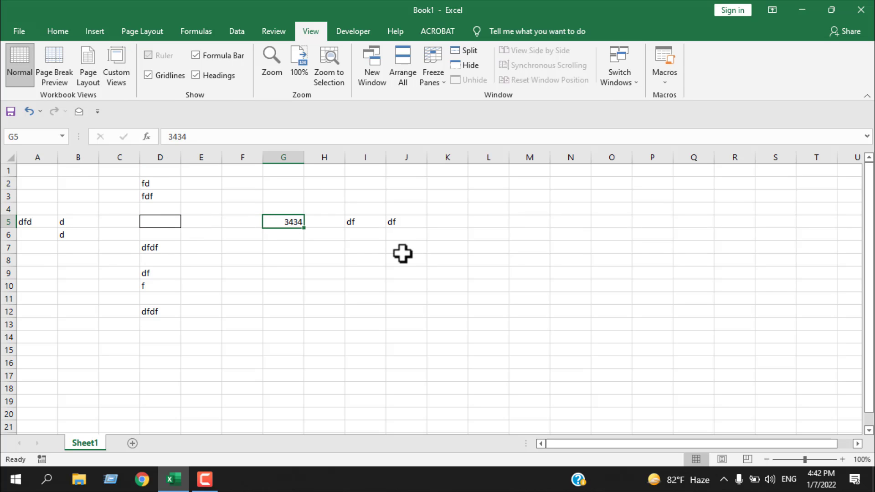
right_click(283, 222)
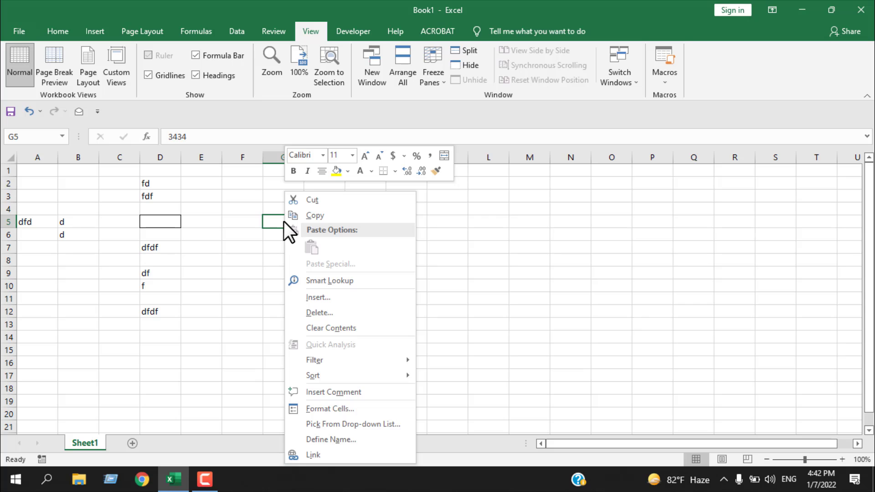
left_click(337, 408)
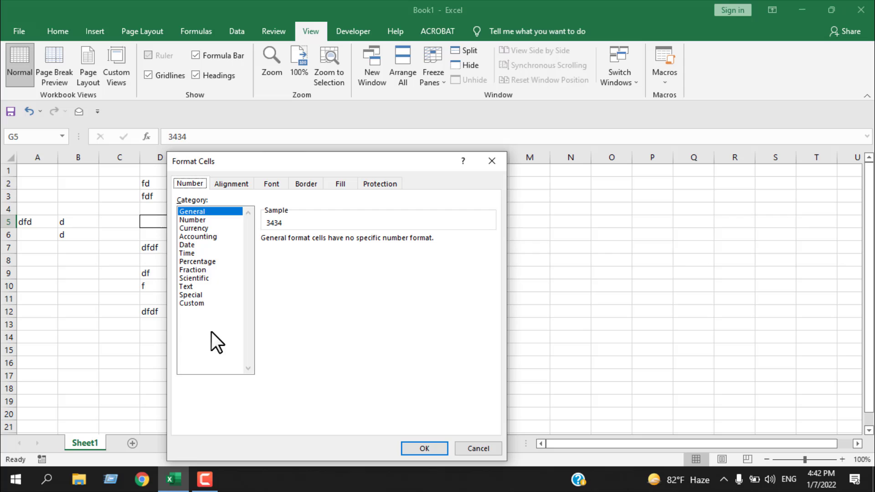
left_click(198, 304)
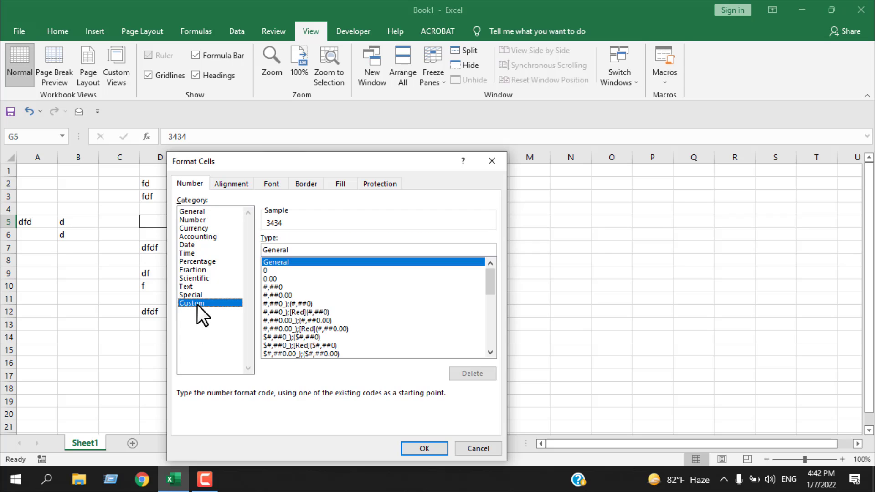
left_click(301, 250)
left_click_drag(300, 250, 257, 256)
key("BackSpace")
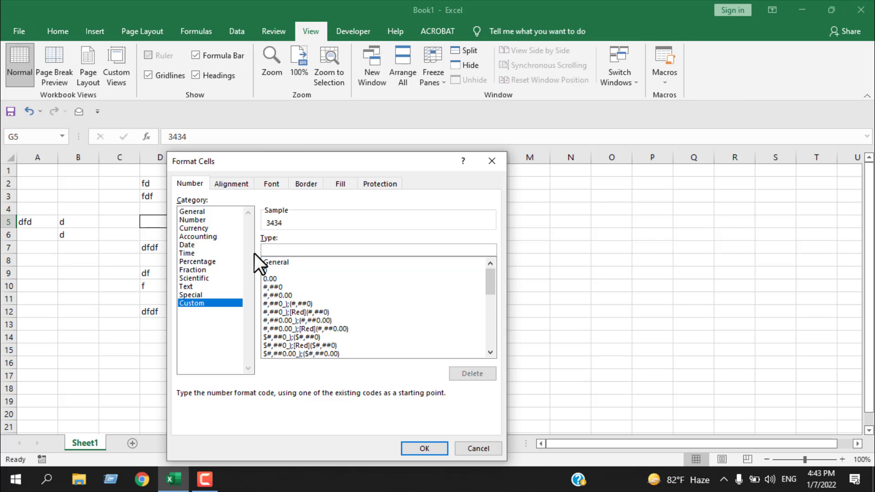
type(";;;")
left_click(424, 449)
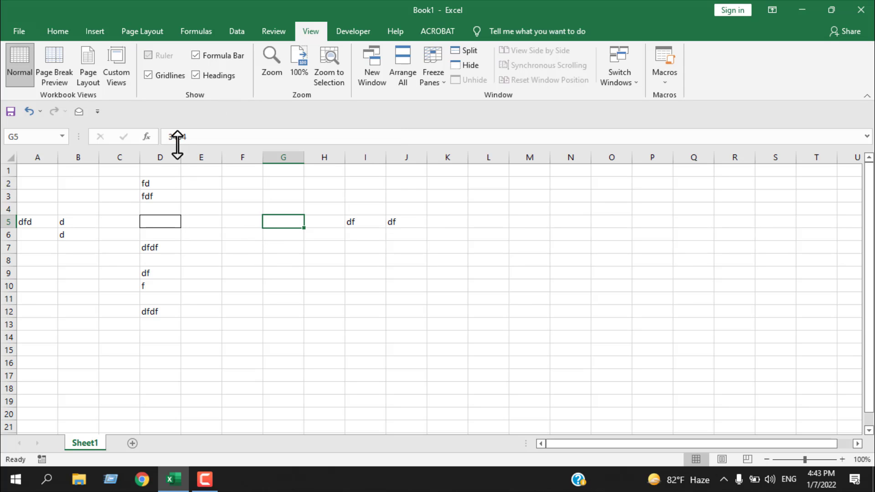
In G5's Format Cells Protection settings, clear Locked and tick Hidden.
right_click(277, 221)
left_click(332, 410)
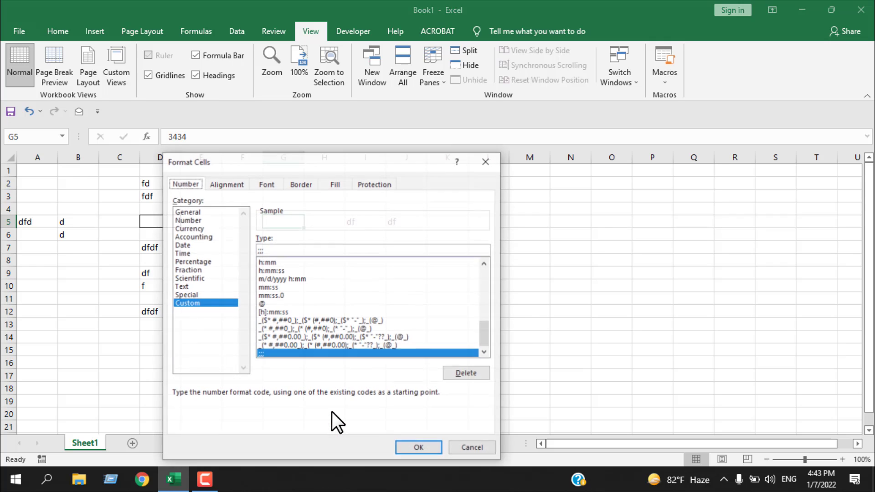
left_click(371, 184)
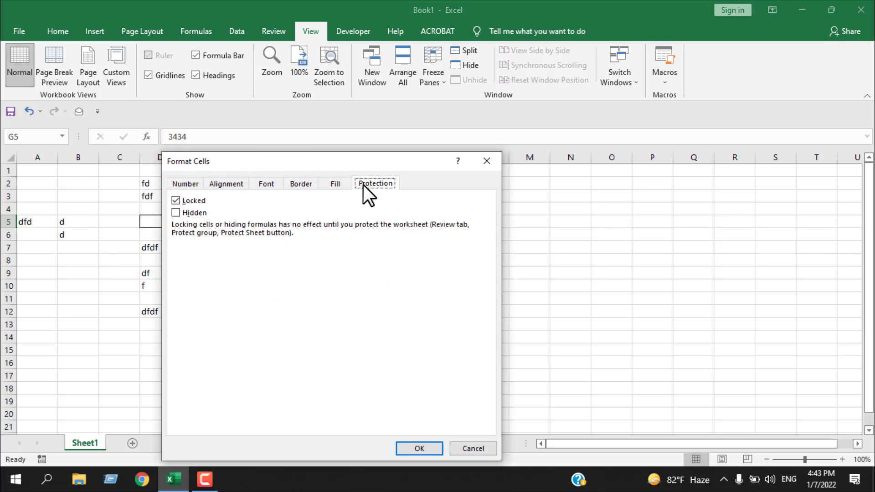
left_click(176, 201)
left_click(175, 213)
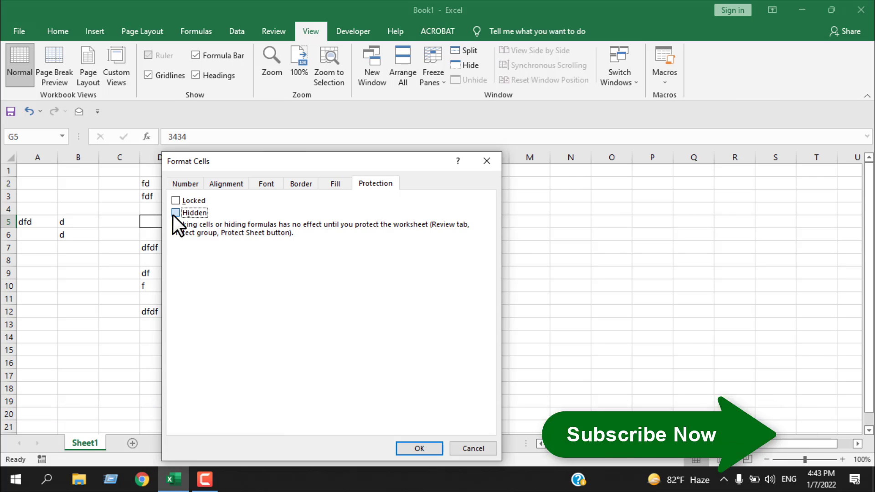
left_click(407, 448)
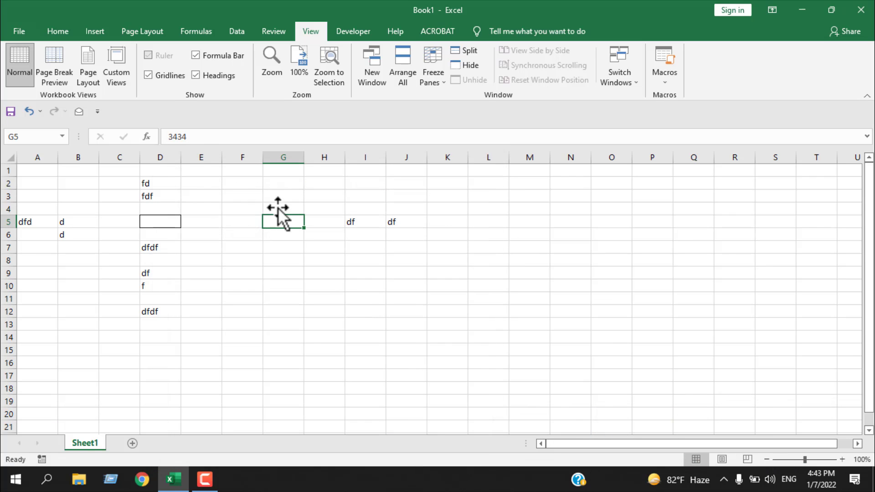
left_click(274, 35)
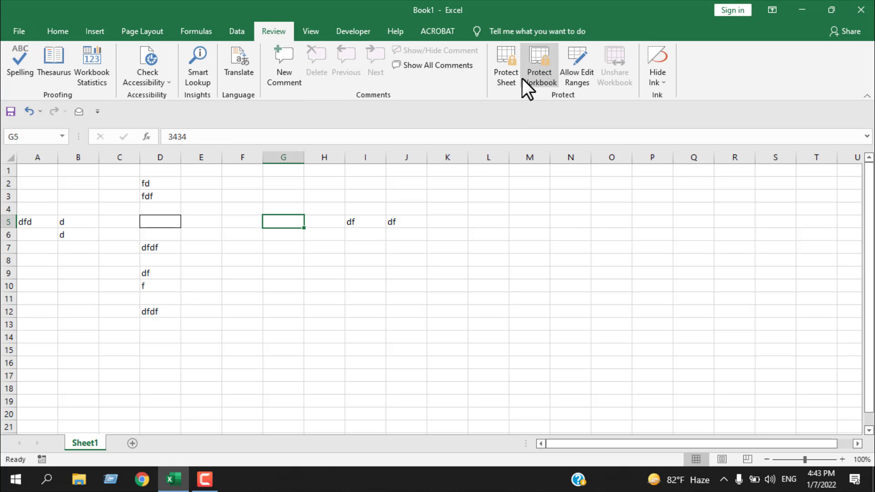
Protect Sheet1, then reselect G5 to confirm the formula bar stays empty.
left_click(511, 73)
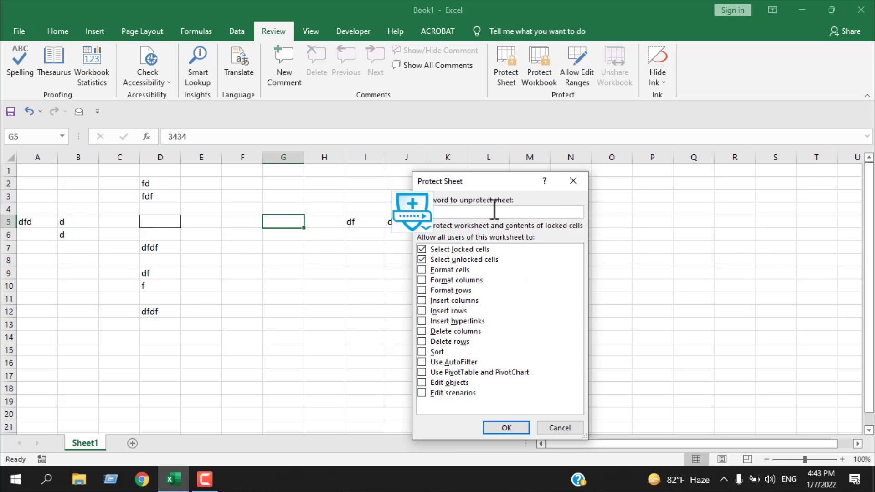
left_click(516, 428)
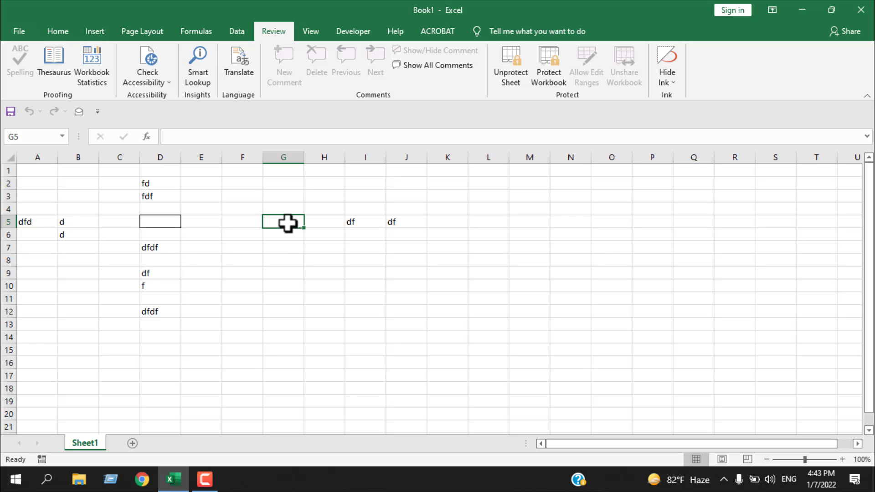
left_click(310, 313)
left_click(285, 225)
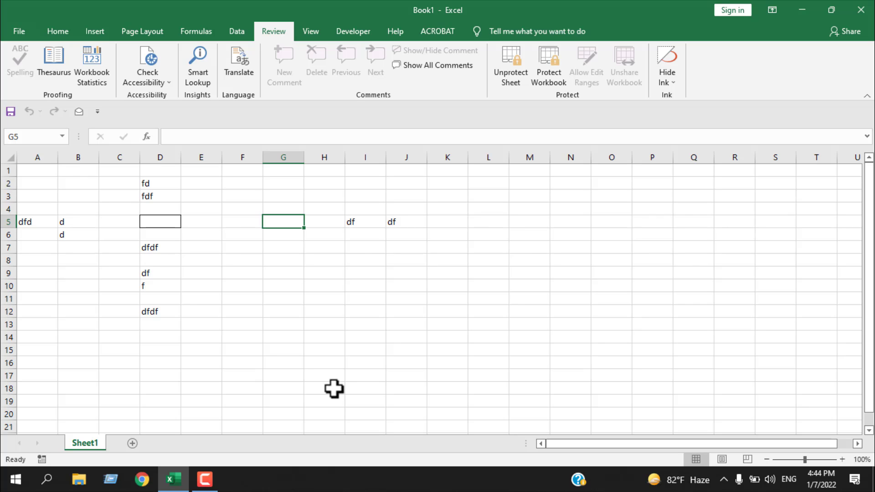
Unprotect the sheet and switch G5's number format back to General, then select D5.
left_click(518, 72)
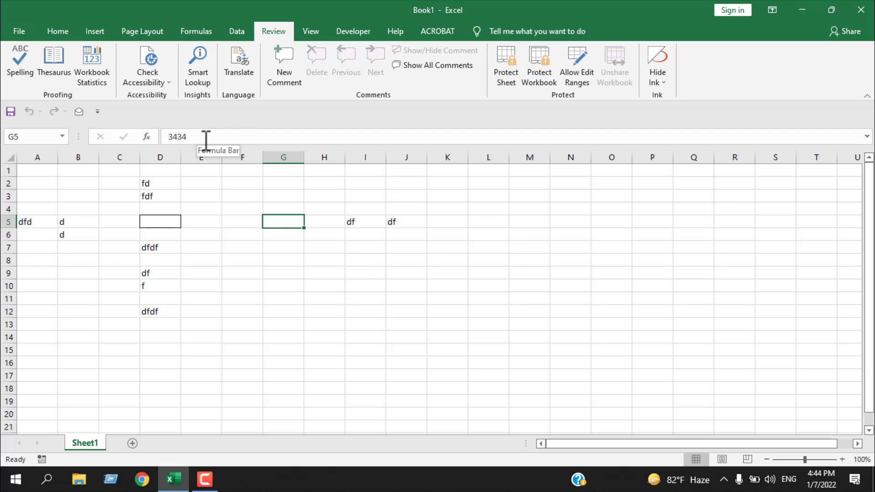
right_click(288, 222)
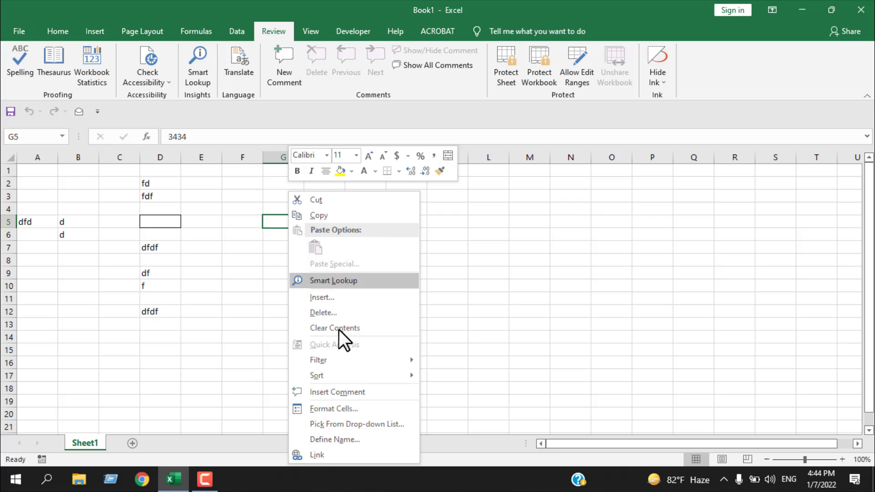
left_click(353, 408)
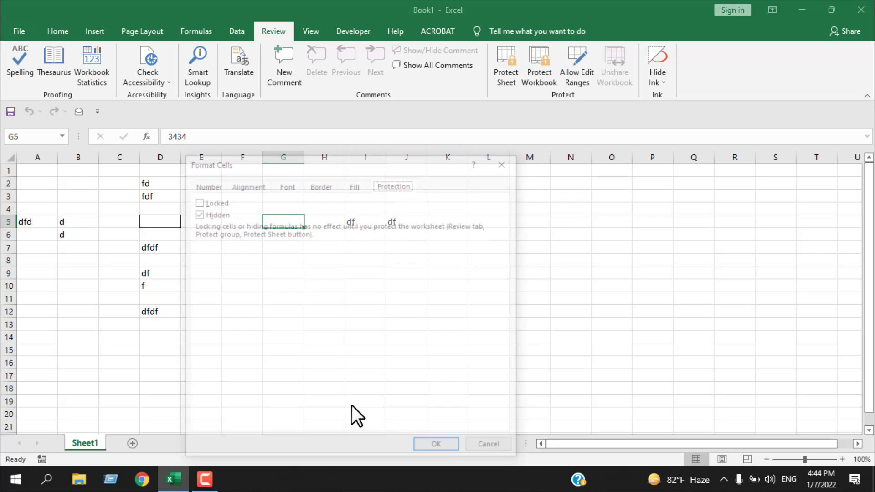
left_click(205, 183)
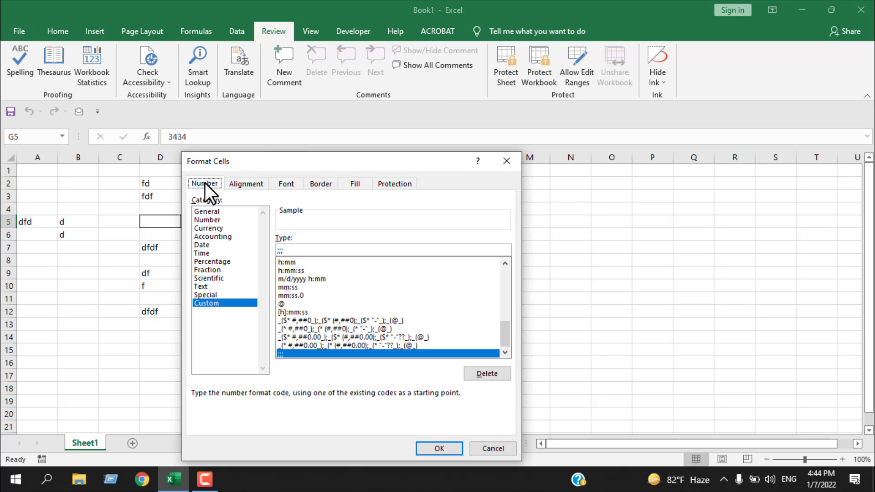
left_click(215, 212)
left_click(439, 448)
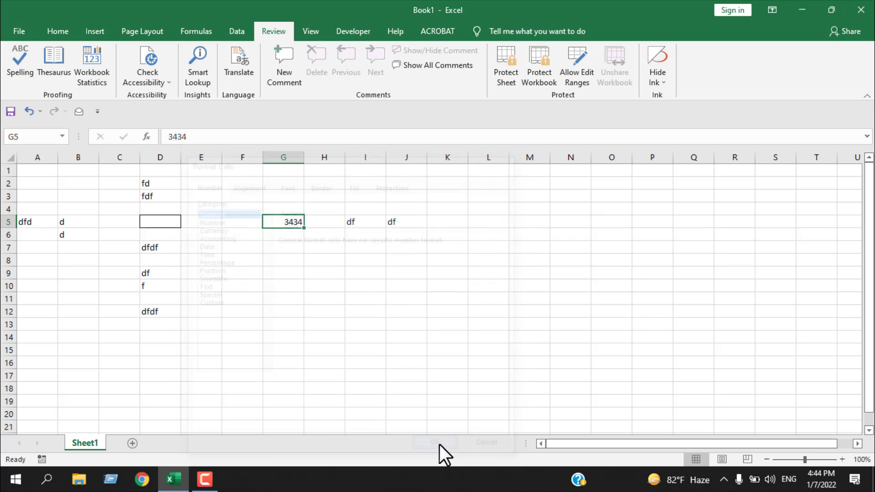
left_click(173, 222)
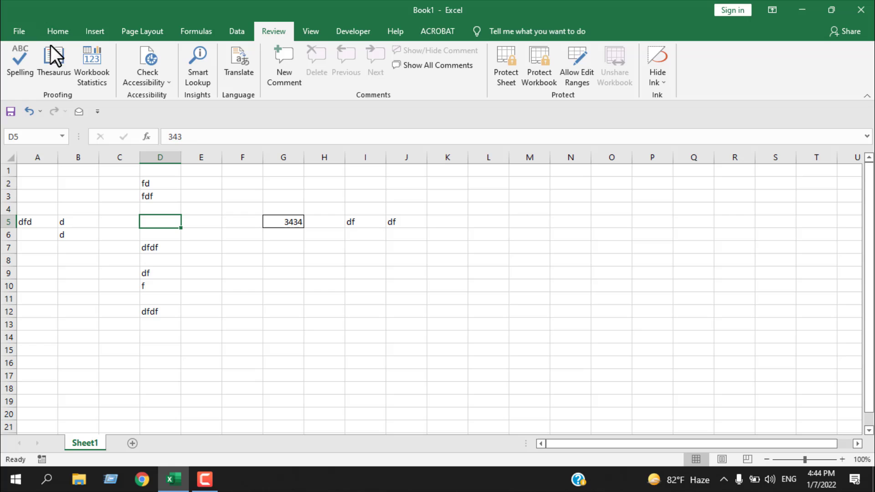
Set D5's font colour back to Automatic so 343 shows again.
left_click(55, 31)
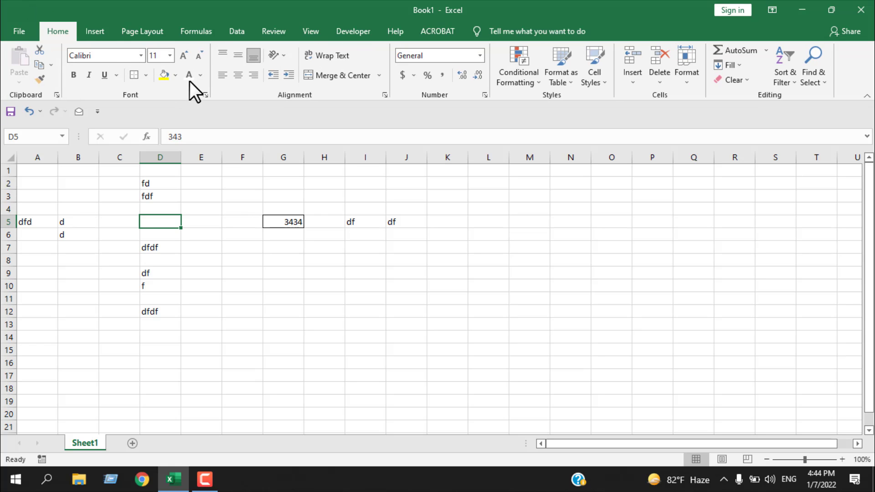
left_click(201, 75)
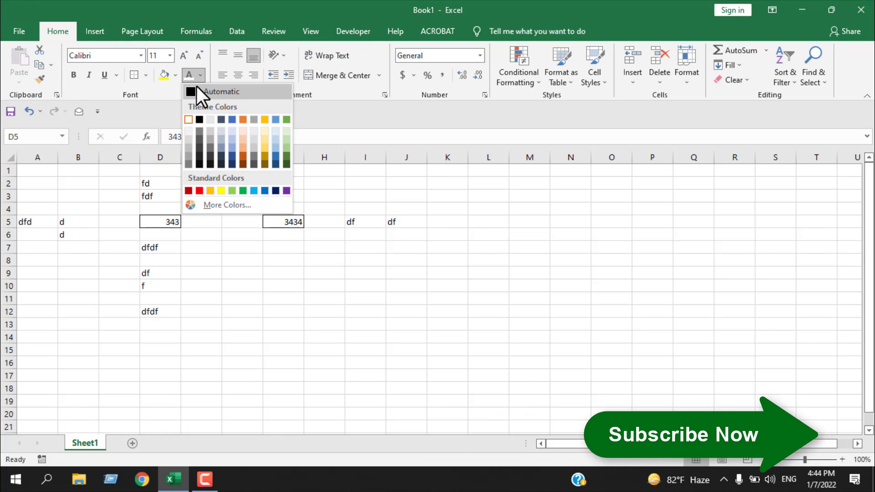
left_click(227, 94)
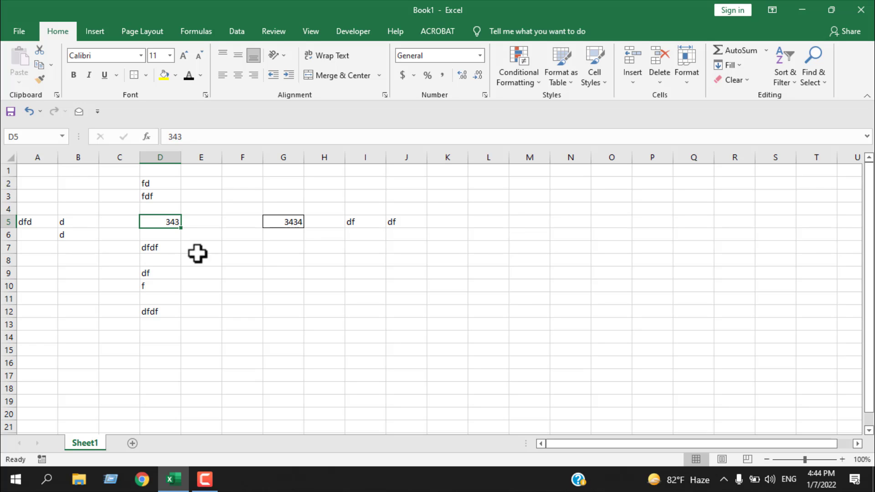
left_click_drag(127, 181, 316, 288)
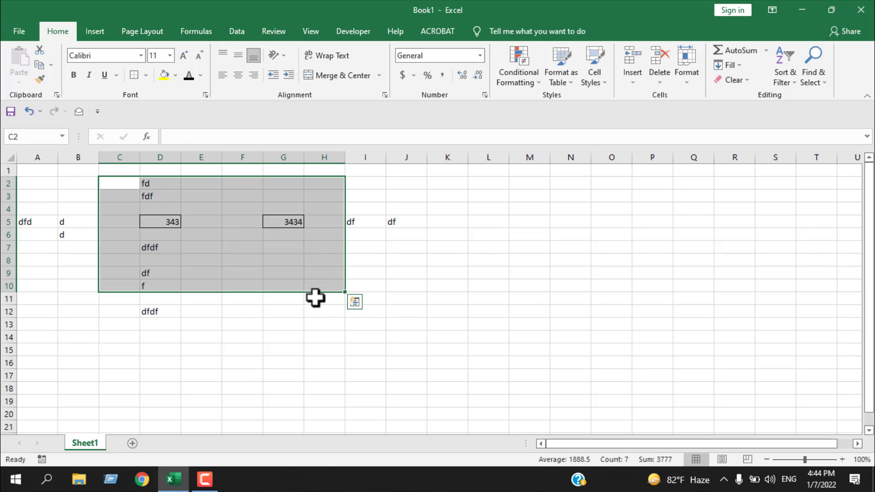